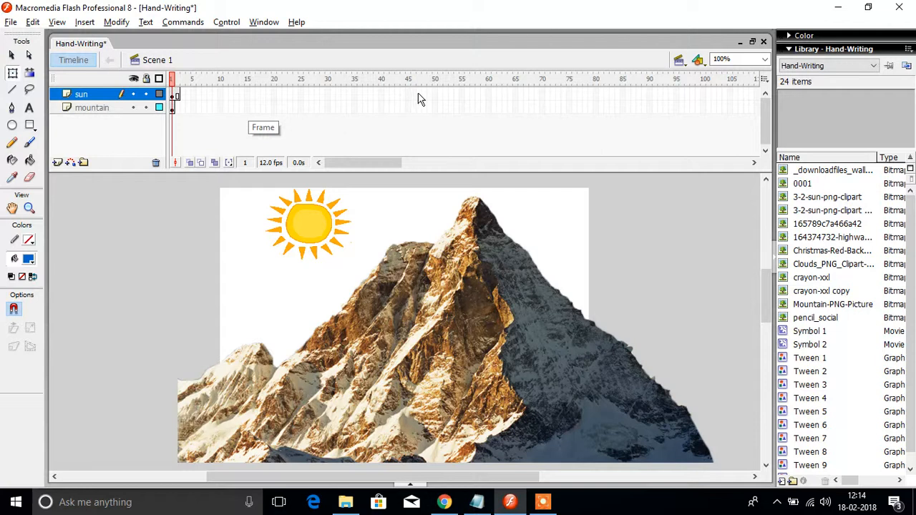
# Insert a keyframe at frame 49 on the sun layer and extend the mountain layer to frame 49.
pyautogui.rightClick(428, 93)
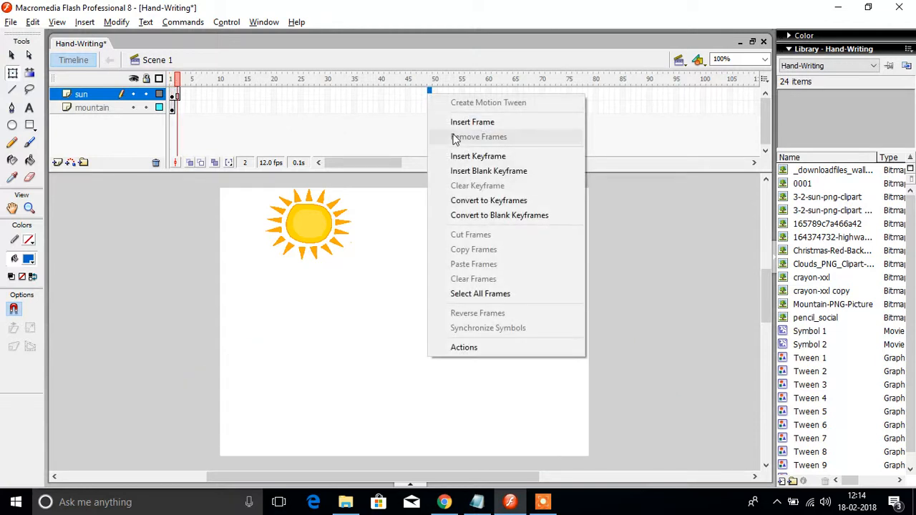
pyautogui.click(481, 156)
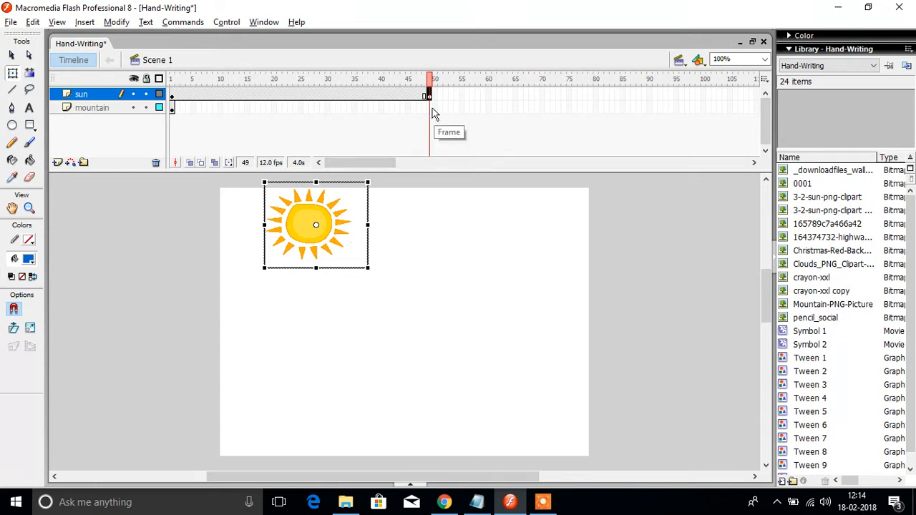
pyautogui.click(429, 108)
pyautogui.rightClick(430, 108)
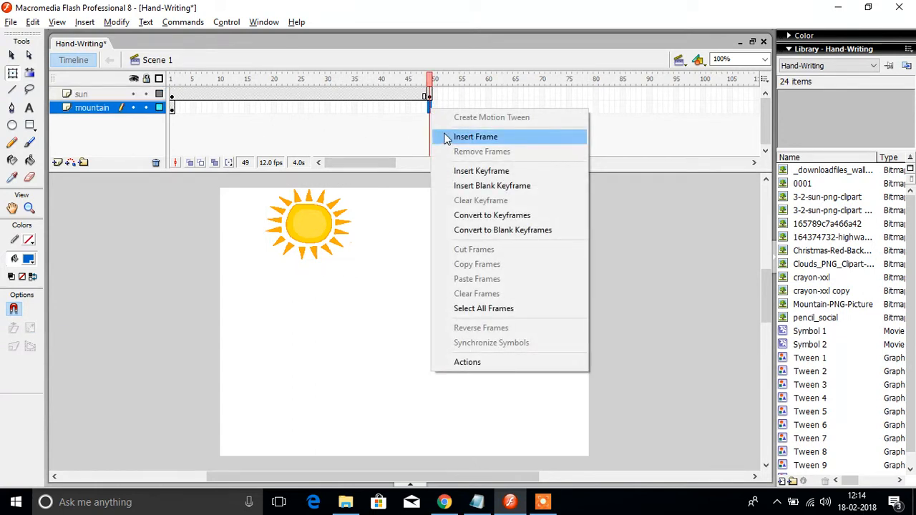
pyautogui.click(444, 137)
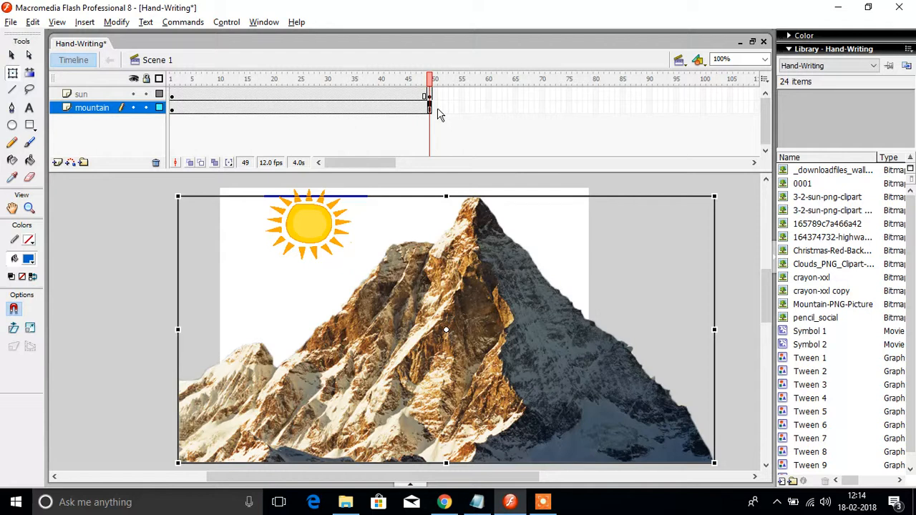
# Create a motion tween between the two keyframes on the sun layer.
pyautogui.click(355, 96)
pyautogui.rightClick(356, 95)
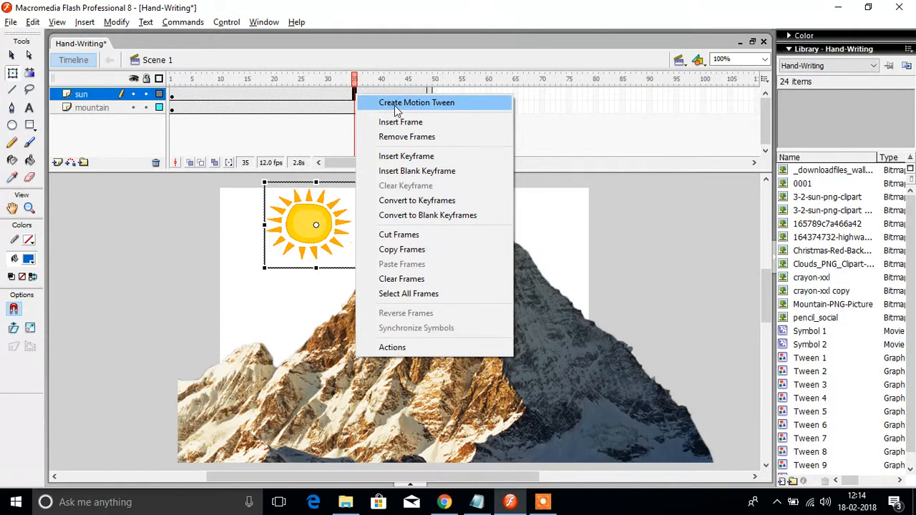
pyautogui.click(395, 103)
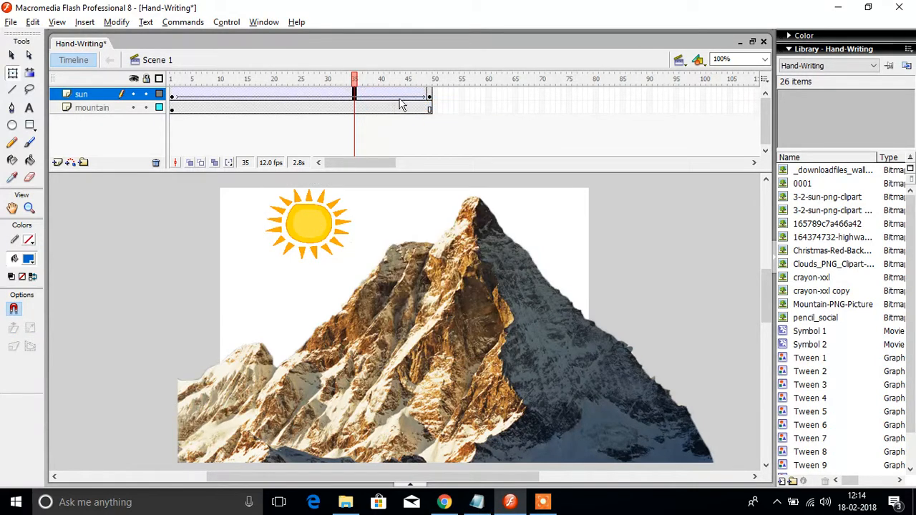
# At the frame 49 keyframe, move the sun straight down onto the mountain's lower slope.
pyautogui.click(430, 97)
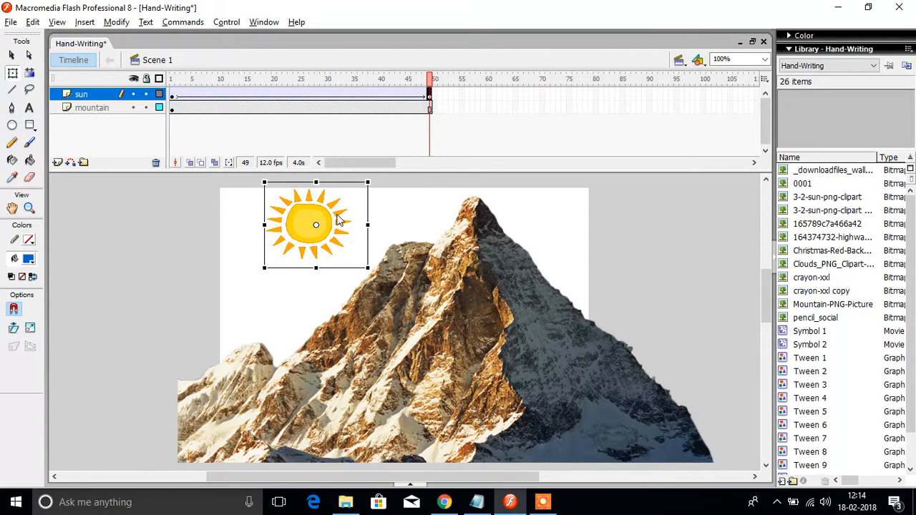
pyautogui.press('Down')
pyautogui.press('Down')
pyautogui.press('Down')
pyautogui.press('Down')
pyautogui.press('Down')
pyautogui.press('Down')
pyautogui.press('Down')
pyautogui.press('Down')
pyautogui.press('Down')
pyautogui.press('Down')
pyautogui.press('Down')
pyautogui.press('Down')
pyautogui.press('Down')
pyautogui.press('Down')
pyautogui.press('Down')
pyautogui.press('Down')
pyautogui.press('Down')
pyautogui.press('Down')
pyautogui.press('Down')
pyautogui.press('Down')
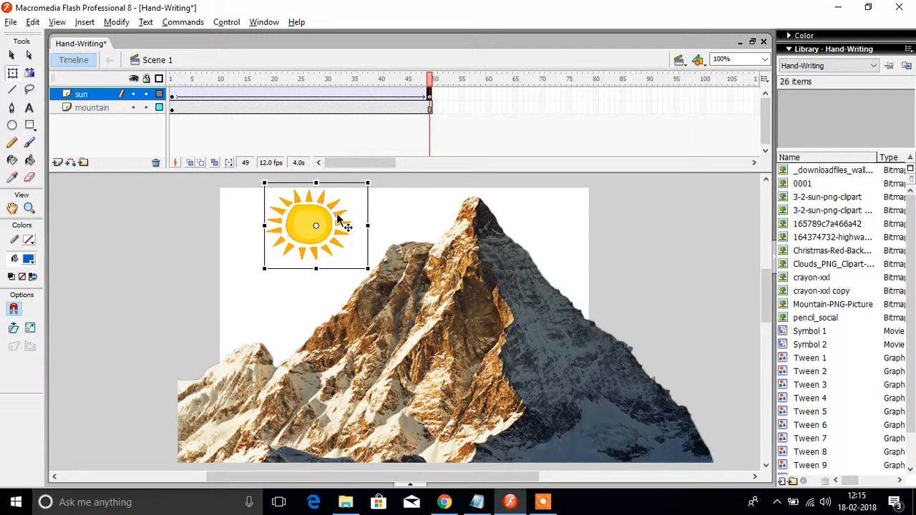
pyautogui.press('Down')
pyautogui.press('Down')
pyautogui.press('Down')
pyautogui.press('Down')
pyautogui.press('Down')
pyautogui.press('Down')
pyautogui.press('Down')
pyautogui.press('Down')
pyautogui.press('Down')
pyautogui.press('Down')
pyautogui.press('Down')
pyautogui.press('Down')
pyautogui.press('Down')
pyautogui.press('Down')
pyautogui.press('Down')
pyautogui.press('Down')
pyautogui.press('Down')
pyautogui.press('Down')
pyautogui.press('Down')
pyautogui.press('Down')
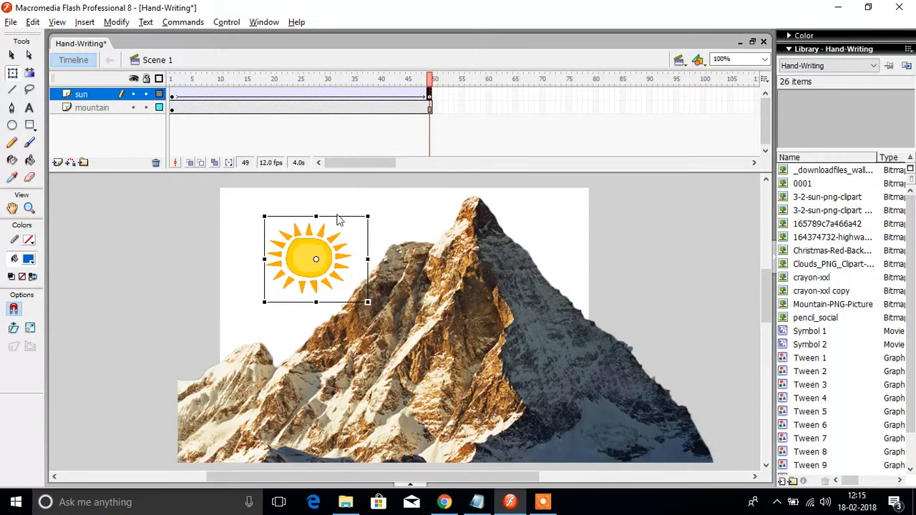
pyautogui.press('Down')
pyautogui.press('Down')
pyautogui.press('Down')
pyautogui.press('Down')
pyautogui.press('Down')
pyautogui.press('Down')
pyautogui.press('Down')
pyautogui.press('Down')
pyautogui.press('Down')
pyautogui.press('Down')
pyautogui.press('Down')
pyautogui.press('Down')
pyautogui.press('Down')
pyautogui.press('Down')
pyautogui.press('Down')
pyautogui.press('Down')
pyautogui.press('Down')
pyautogui.press('Down')
pyautogui.press('Down')
pyautogui.press('Down')
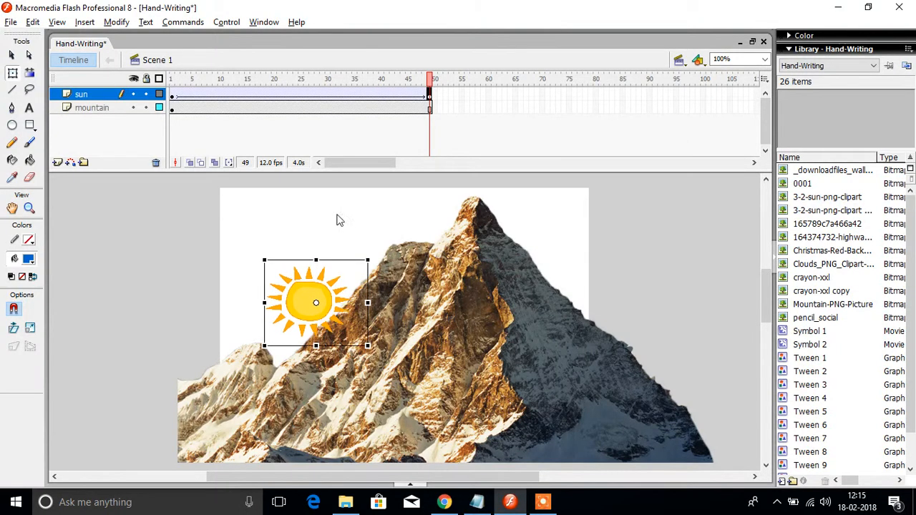
pyautogui.press('Down')
pyautogui.press('Down')
pyautogui.press('Down')
pyautogui.press('Down')
pyautogui.press('Down')
pyautogui.press('Down')
pyautogui.press('Down')
pyautogui.press('Down')
pyautogui.press('Down')
pyautogui.press('Down')
pyautogui.press('Down')
pyautogui.press('Down')
pyautogui.press('Down')
pyautogui.press('Down')
pyautogui.press('Down')
pyautogui.press('Down')
pyautogui.press('Down')
pyautogui.press('Down')
pyautogui.press('Down')
pyautogui.press('Down')
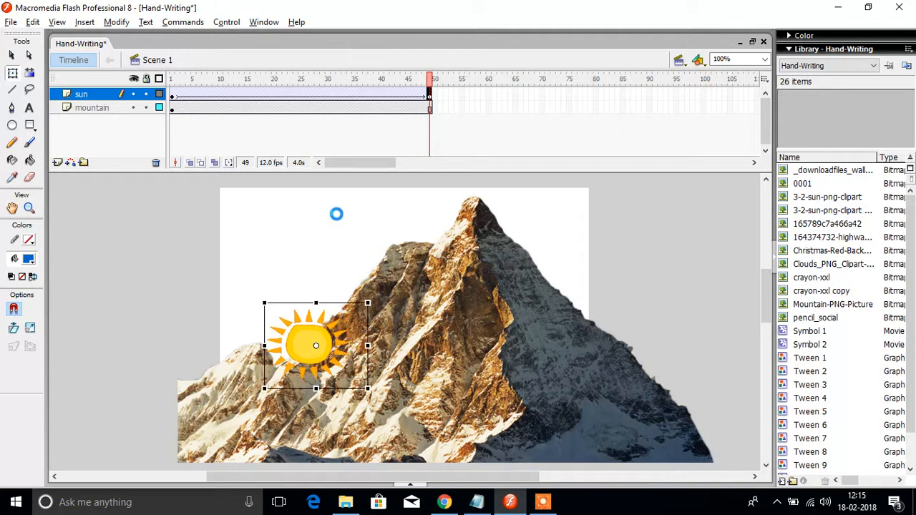
pyautogui.press('Down')
pyautogui.press('Down')
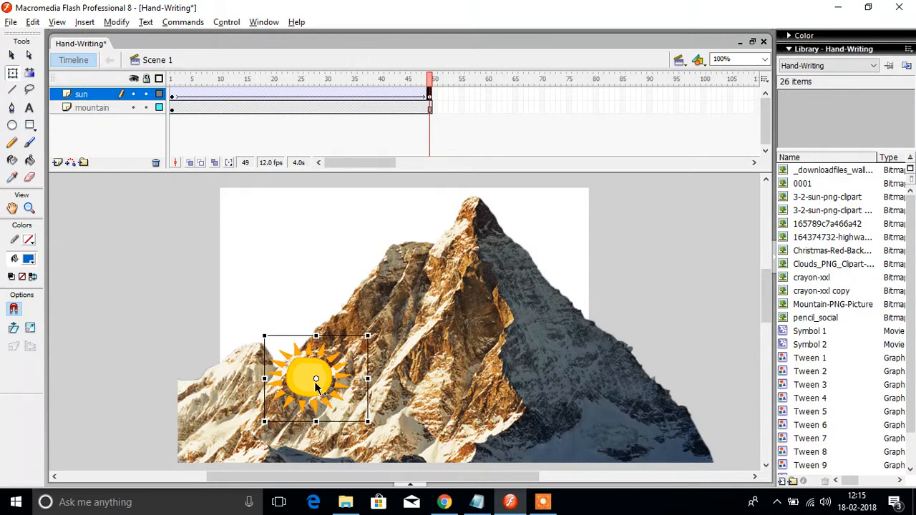
# Reorder the layers so the sun layer sits below the mountain layer.
pyautogui.click(98, 111)
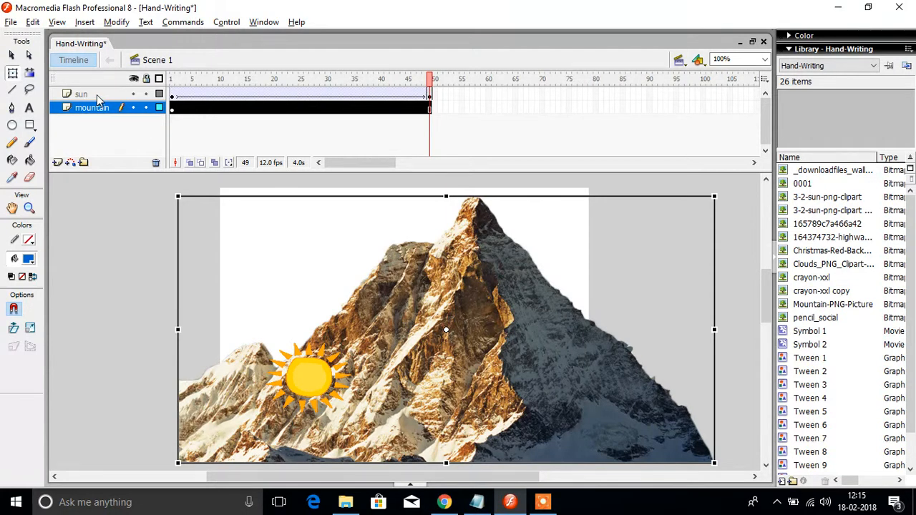
pyautogui.click(97, 95)
pyautogui.moveTo(106, 106); pyautogui.dragTo(107, 116)
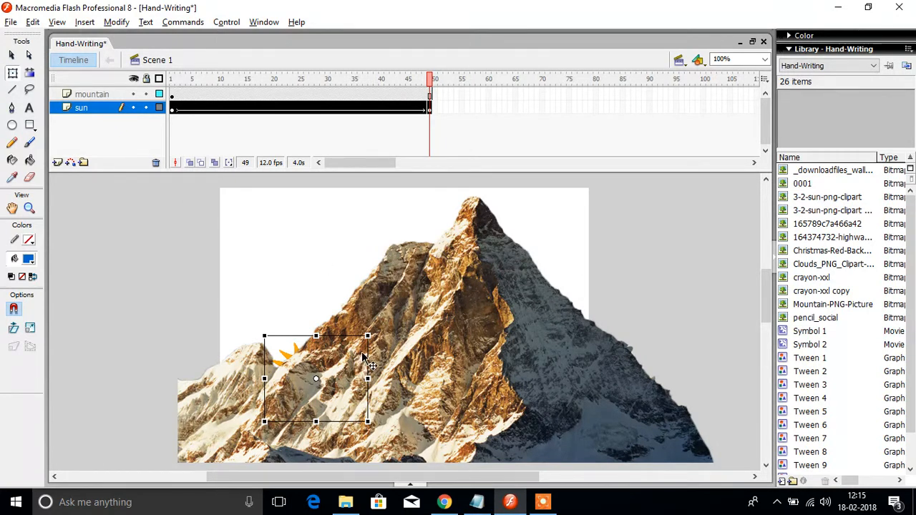
# Scrub the playhead back to frame 42 to preview the sun moving behind the mountain.
pyautogui.moveTo(430, 84)
pyautogui.mouseDown()
pyautogui.moveTo(164, 83)
pyautogui.moveTo(430, 83)
pyautogui.mouseUp()
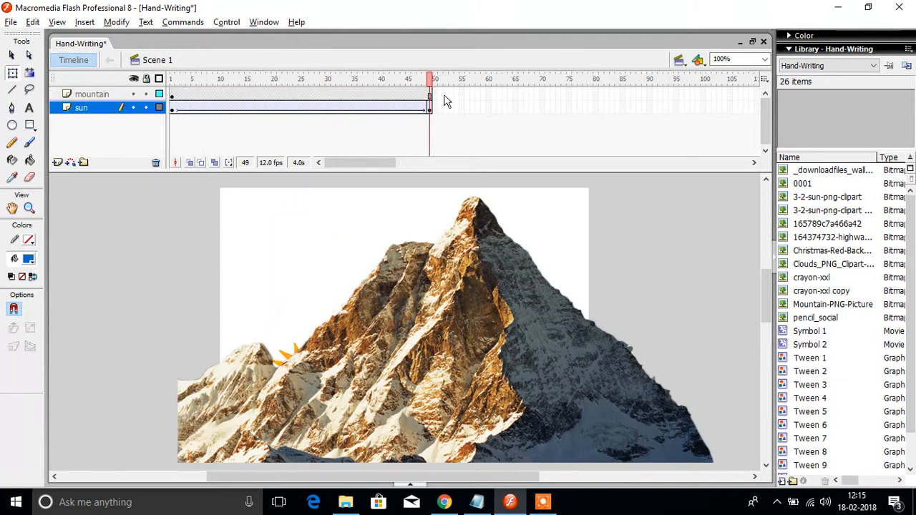
pyautogui.click(543, 502)
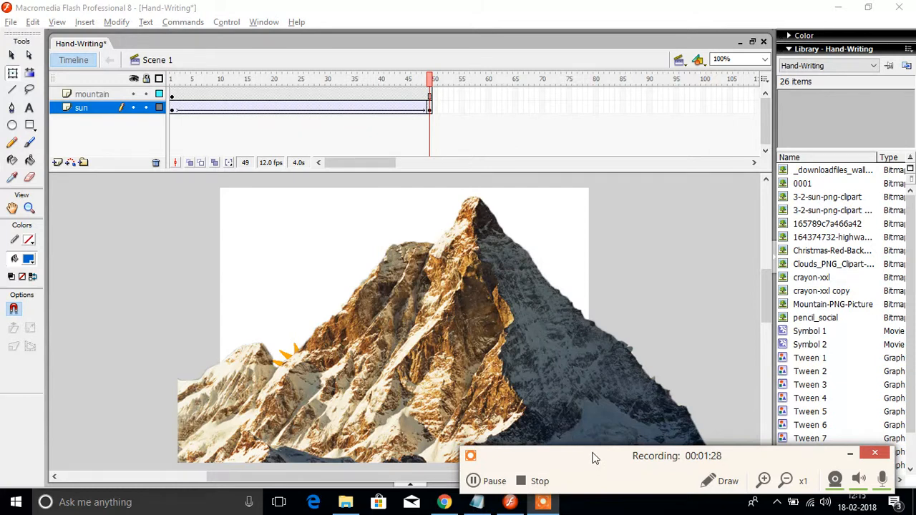
pyautogui.moveTo(593, 458); pyautogui.dragTo(665, 457)
pyautogui.moveTo(430, 81); pyautogui.dragTo(392, 76)
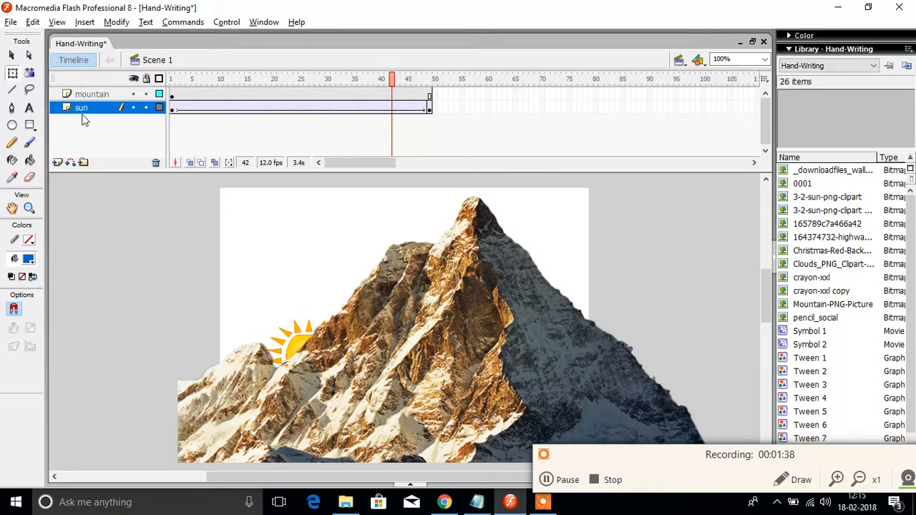
# Insert a layer directly above the sun layer, name it clouds and select its first frame.
pyautogui.click(59, 163)
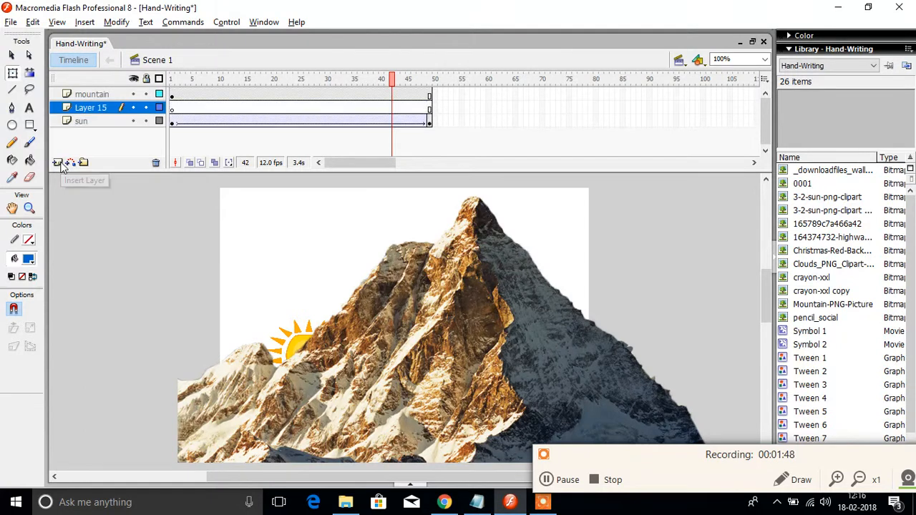
pyautogui.doubleClick(92, 106)
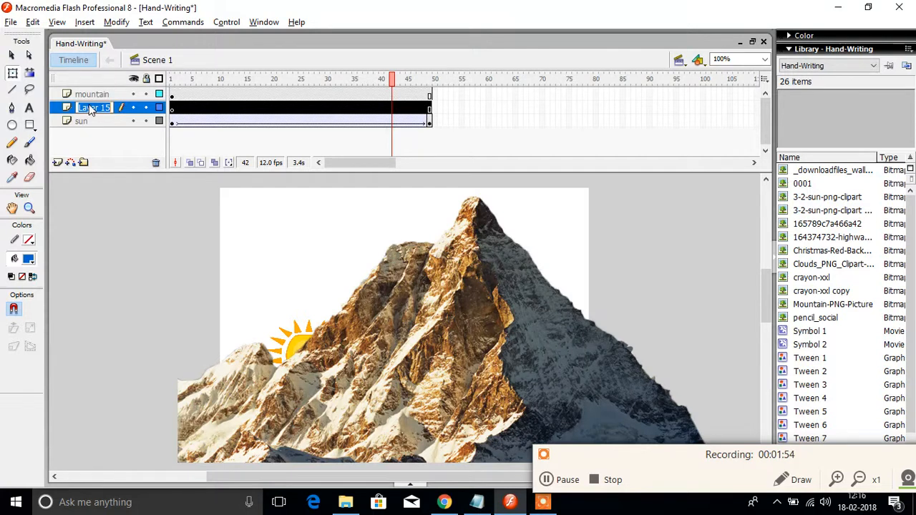
pyautogui.write('clouds')
pyautogui.press('Return')
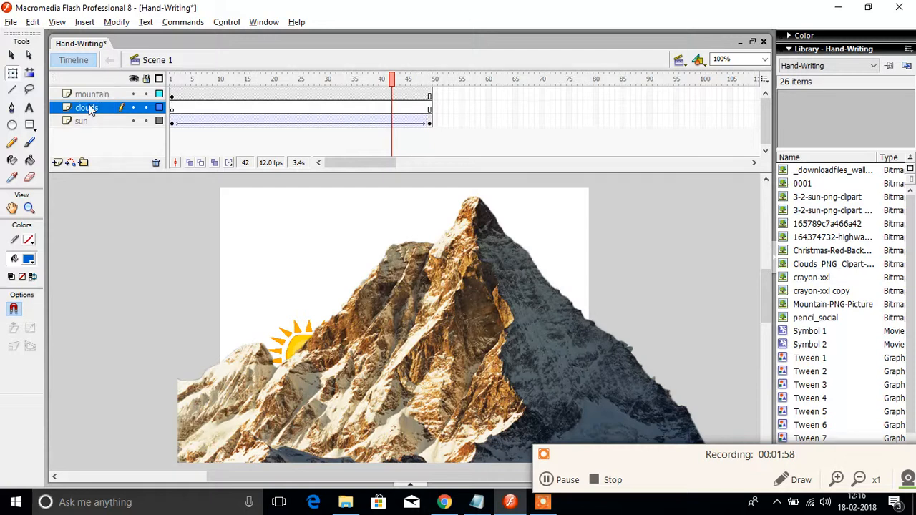
pyautogui.click(172, 108)
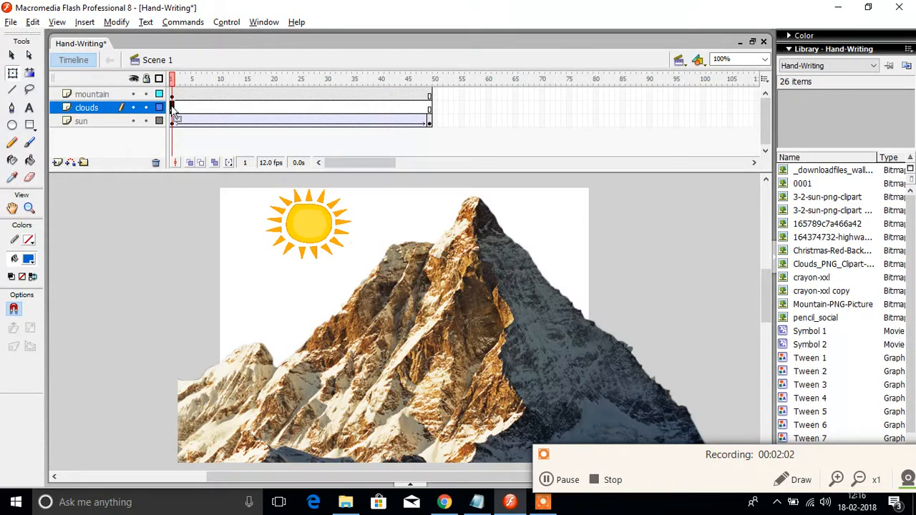
pyautogui.hotkey('alt', 'Tab')
pyautogui.press('Tab')
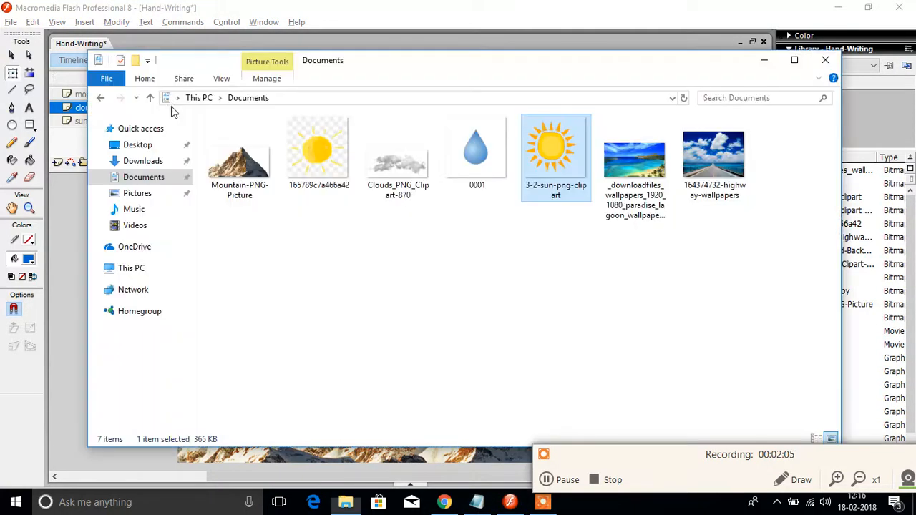
pyautogui.moveTo(386, 170); pyautogui.dragTo(276, 251)
pyautogui.hotkey('alt', 'Tab')
pyautogui.press('Tab')
pyautogui.press('Tab')
pyautogui.press('Tab')
pyautogui.press('Tab')
pyautogui.press('Tab')
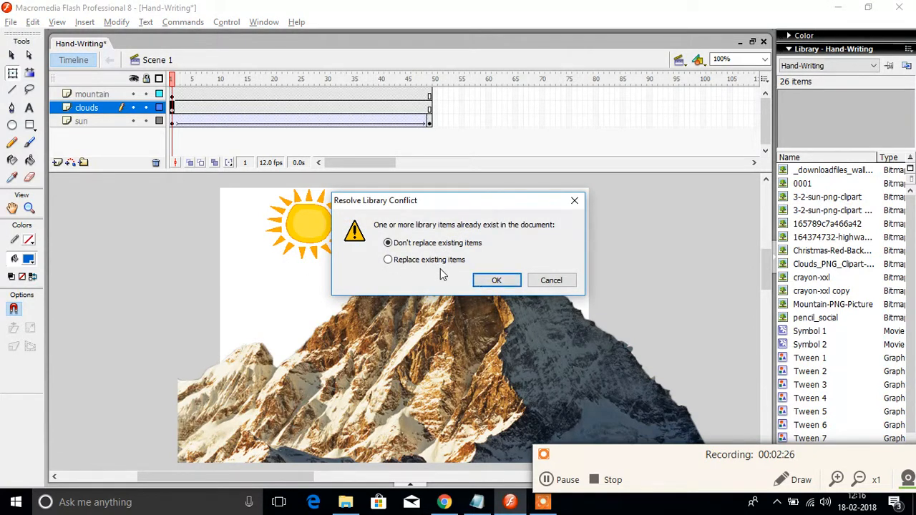
pyautogui.click(533, 281)
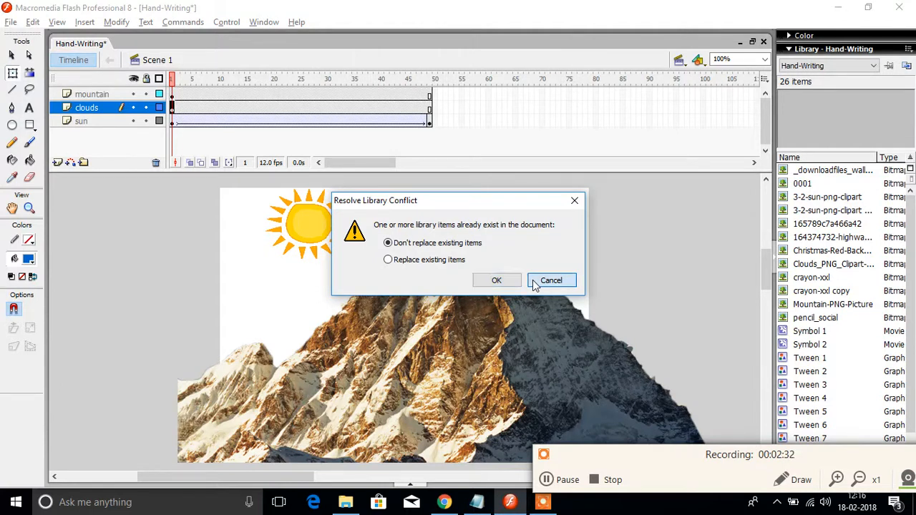
pyautogui.hotkey('alt', 'Tab')
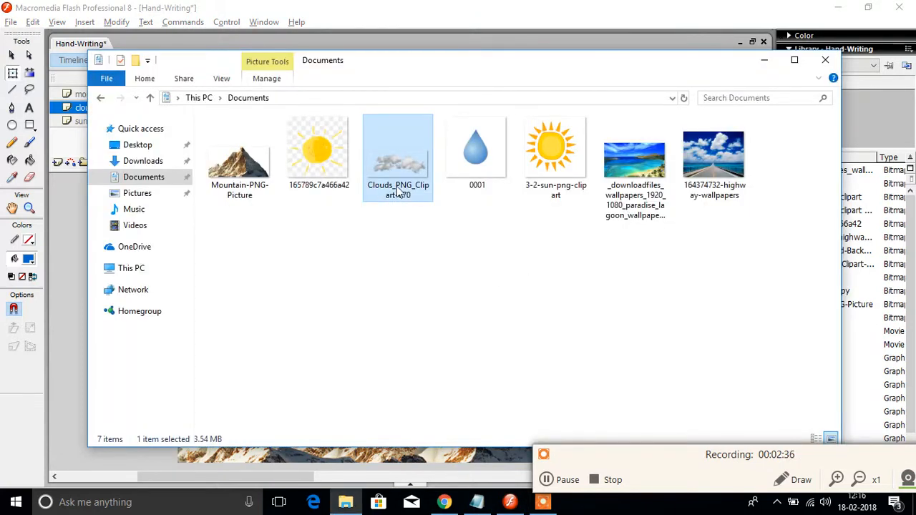
pyautogui.hotkey('alt', 'Tab')
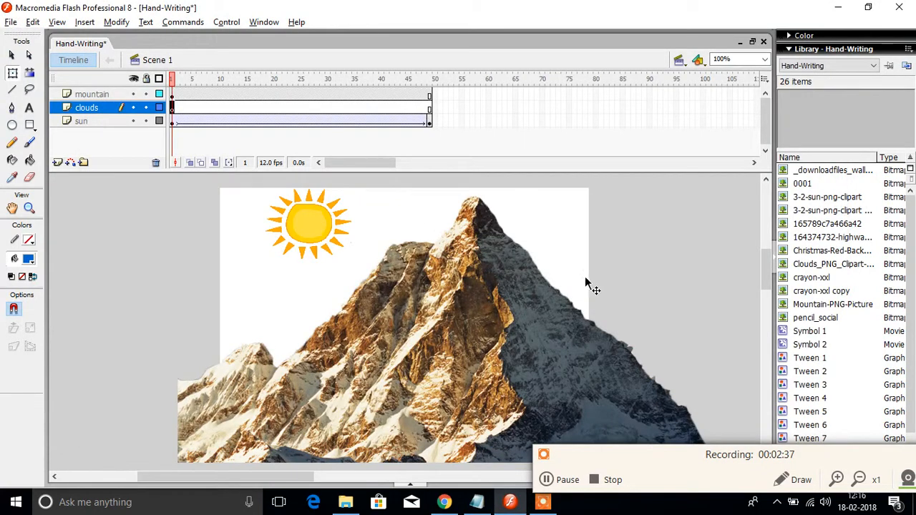
# Try placing the clouds clipart bitmap from the library on the clouds layer and repositioning it.
pyautogui.click(809, 265)
pyautogui.moveTo(809, 264); pyautogui.dragTo(326, 286)
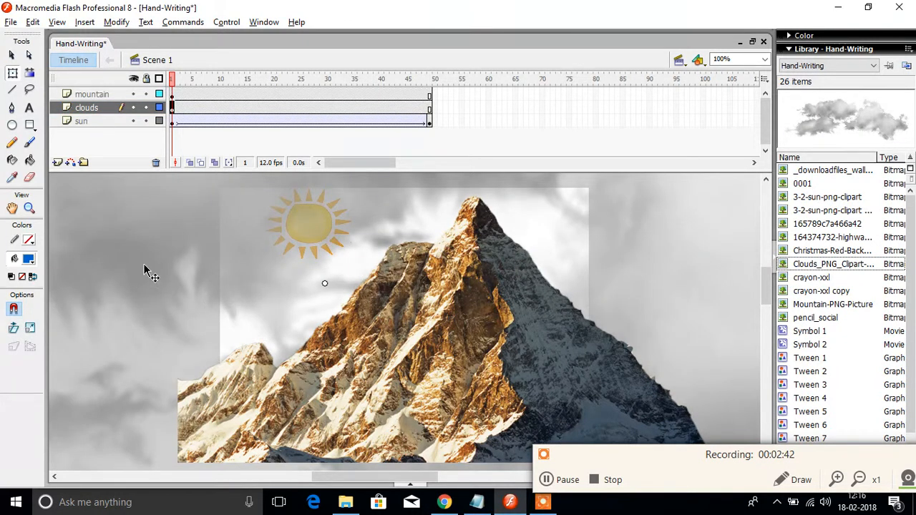
pyautogui.moveTo(223, 304); pyautogui.dragTo(212, 338)
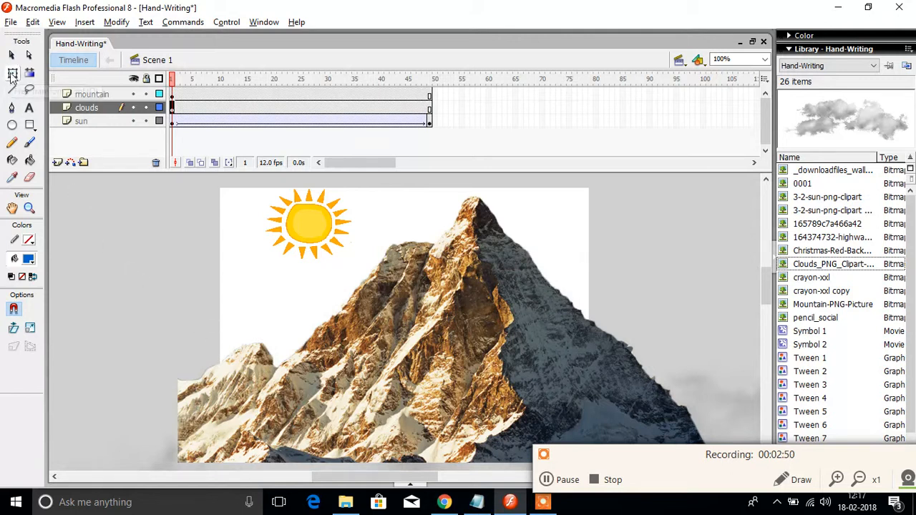
pyautogui.click(731, 348)
pyautogui.moveTo(731, 348)
pyautogui.mouseDown()
pyautogui.moveTo(749, 340)
pyautogui.moveTo(727, 348)
pyautogui.moveTo(740, 344)
pyautogui.mouseUp()
pyautogui.click(744, 403)
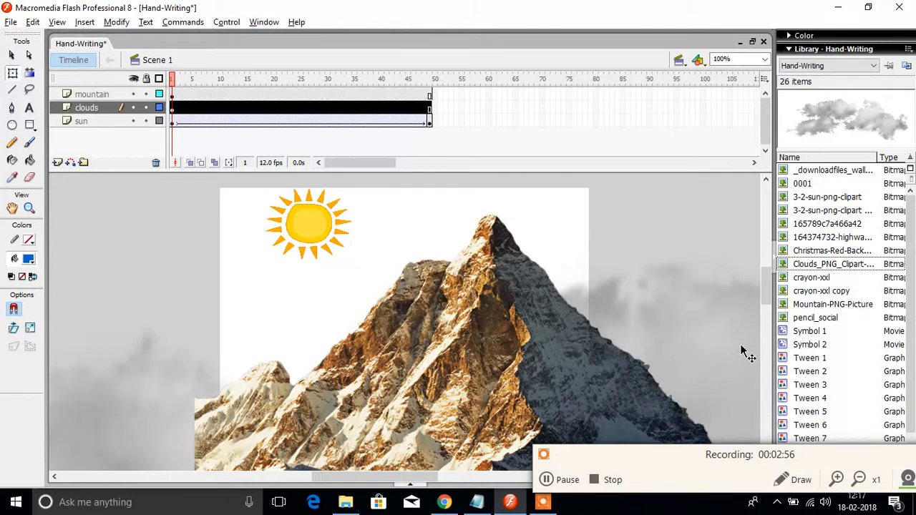
# Undo the layer artwork moves and the placement of the clouds bitmap on the stage.
pyautogui.hotkey('ctrl', 'z')
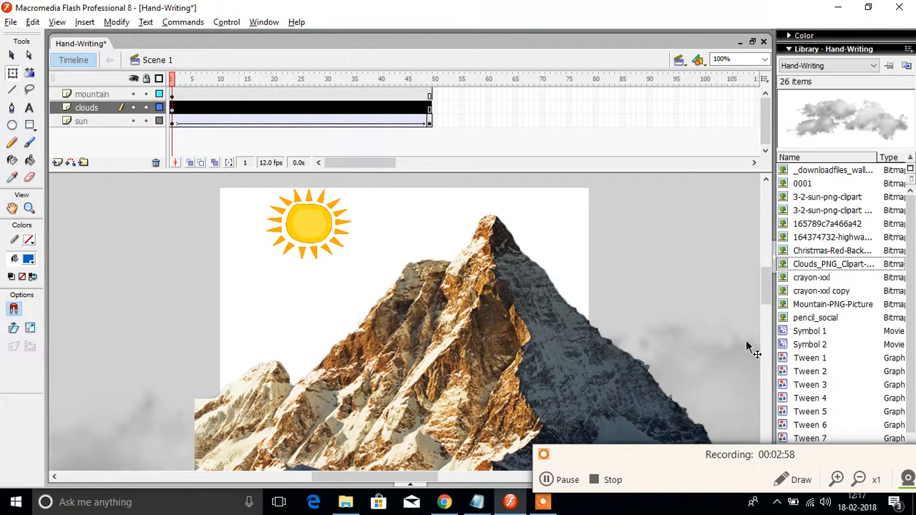
pyautogui.hotkey('ctrl', 'z')
pyautogui.hotkey('ctrl', 'z')
pyautogui.hotkey('ctrl', 'z')
pyautogui.hotkey('ctrl', 'z')
pyautogui.hotkey('ctrl', 'z')
pyautogui.hotkey('ctrl', 'z')
pyautogui.hotkey('ctrl', 'z')
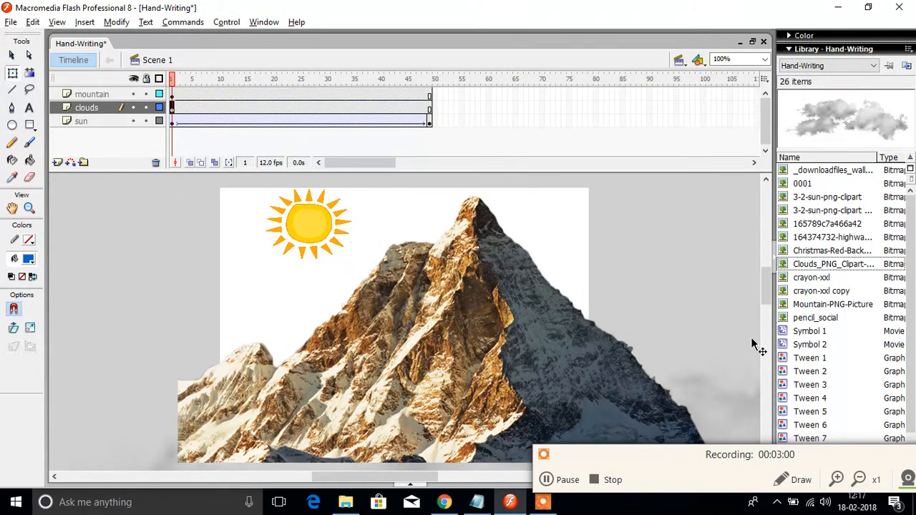
pyautogui.hotkey('ctrl', 'z')
pyautogui.hotkey('ctrl', 'z')
pyautogui.hotkey('ctrl', 'z')
pyautogui.hotkey('ctrl', 'z')
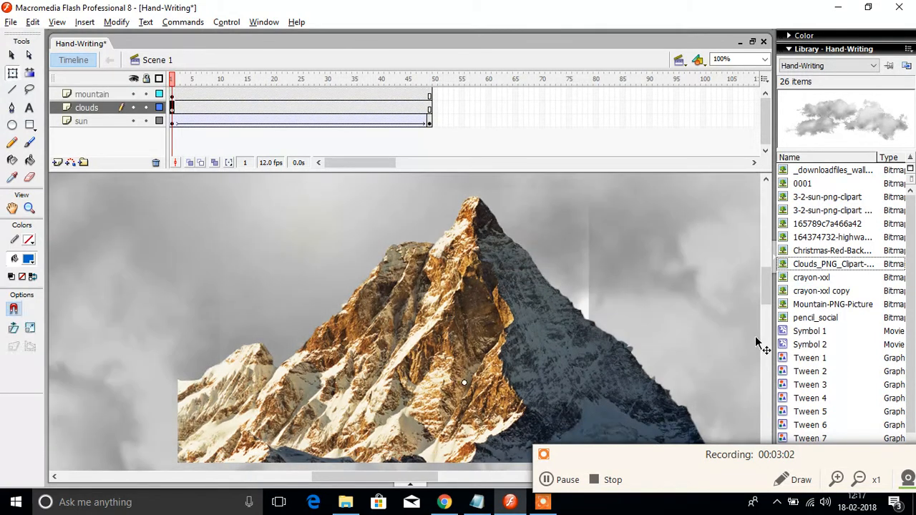
pyautogui.hotkey('ctrl', 'z')
pyautogui.hotkey('ctrl', 'z')
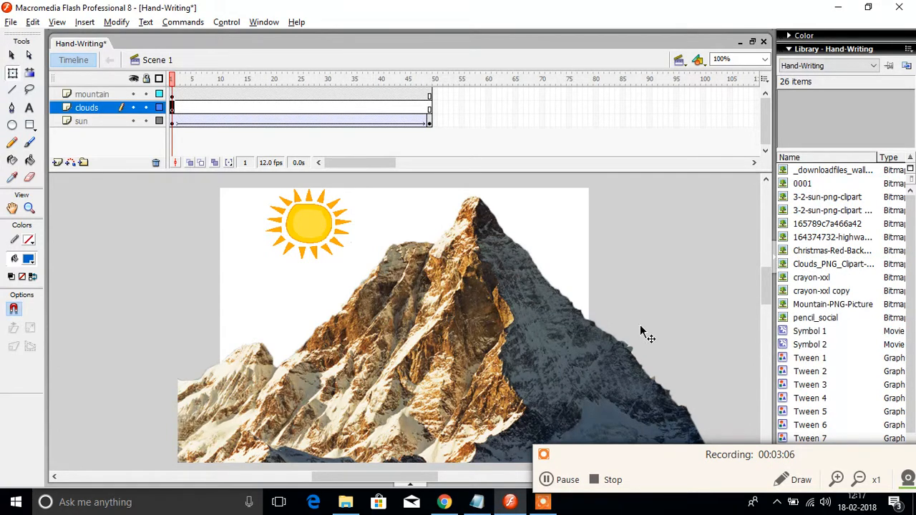
# Import Clouds_PNG_Clipart-870 from the File Explorer Documents folder onto the clouds layer in Flash, without replacing existing library items.
pyautogui.hotkey('alt', 'Tab')
pyautogui.moveTo(398, 161); pyautogui.dragTo(416, 228)
pyautogui.hotkey('alt', 'Tab')
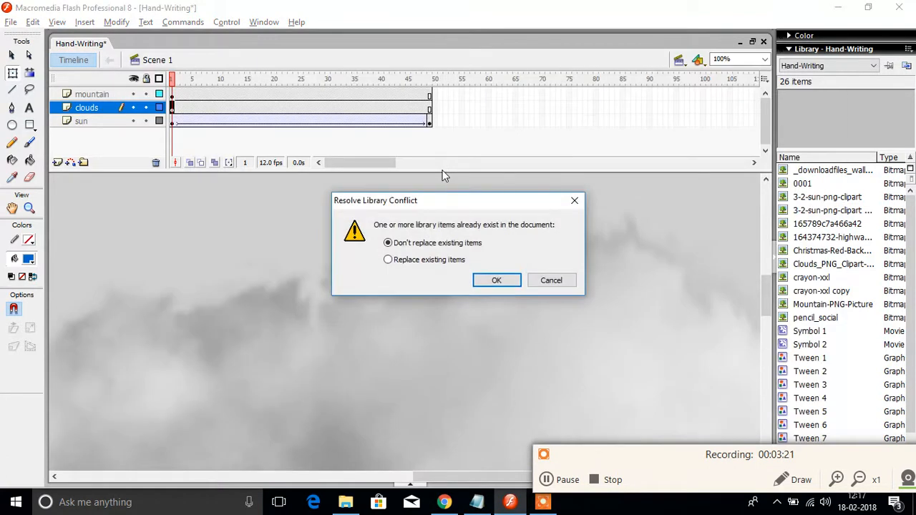
pyautogui.click(494, 278)
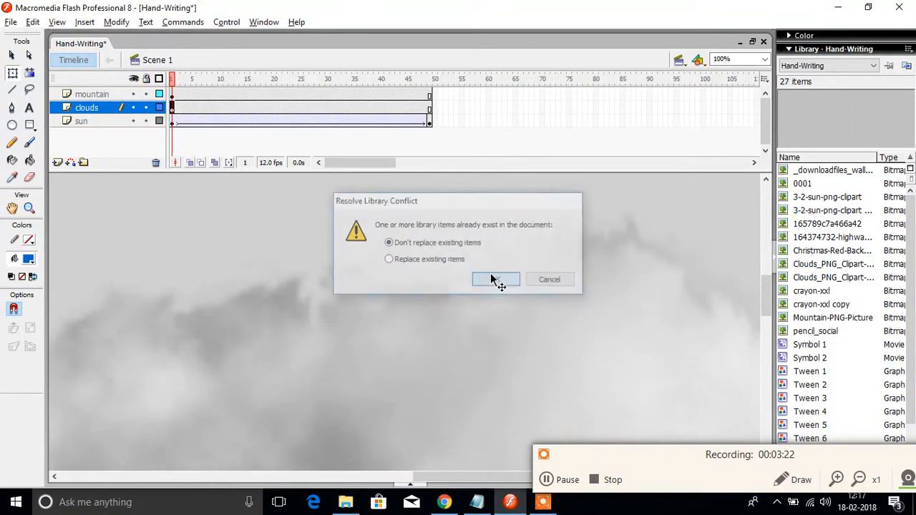
# Scale down the oversized clouds bitmap proportionally from its upper corner in repeated passes, repositioning it between passes.
pyautogui.scroll(10, 358, 324)
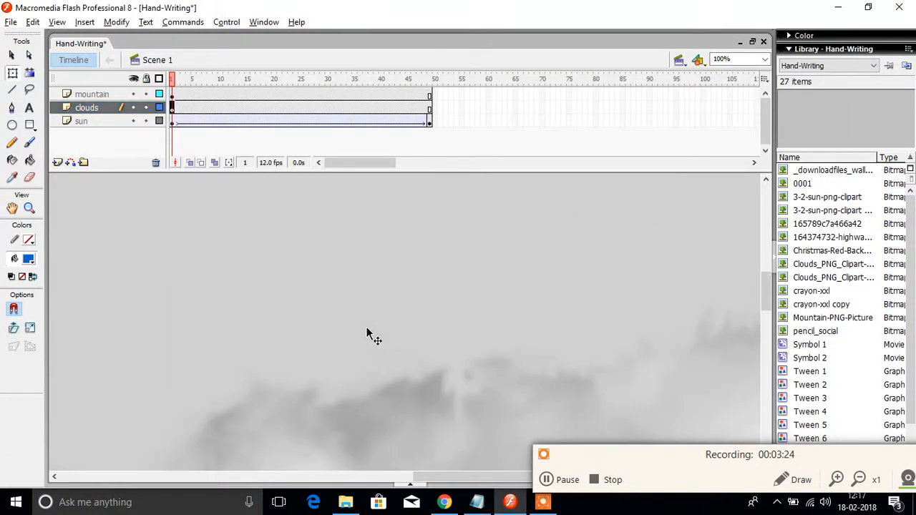
pyautogui.moveTo(245, 288); pyautogui.dragTo(414, 305)
pyautogui.moveTo(351, 312); pyautogui.dragTo(286, 233)
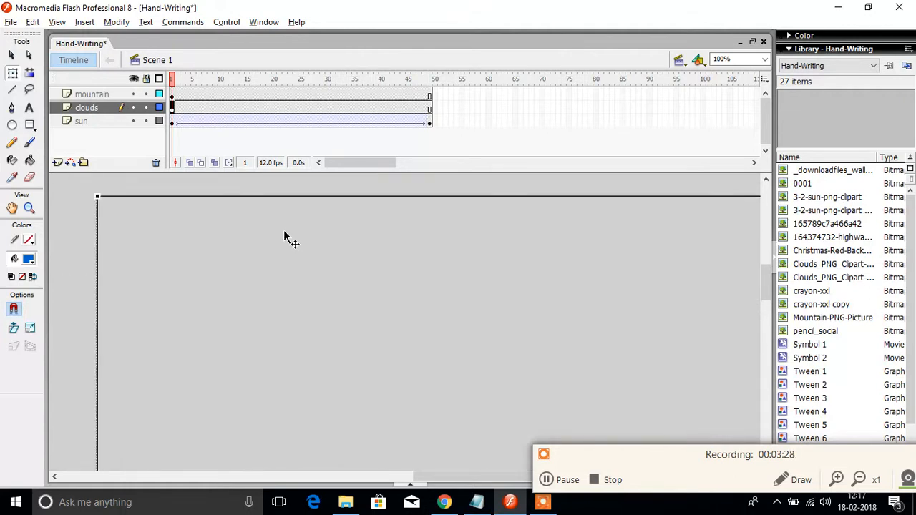
pyautogui.moveTo(99, 197); pyautogui.dragTo(566, 406)
pyautogui.moveTo(613, 423); pyautogui.dragTo(105, 205)
pyautogui.moveTo(181, 242); pyautogui.dragTo(549, 381)
pyautogui.moveTo(594, 417); pyautogui.dragTo(111, 189)
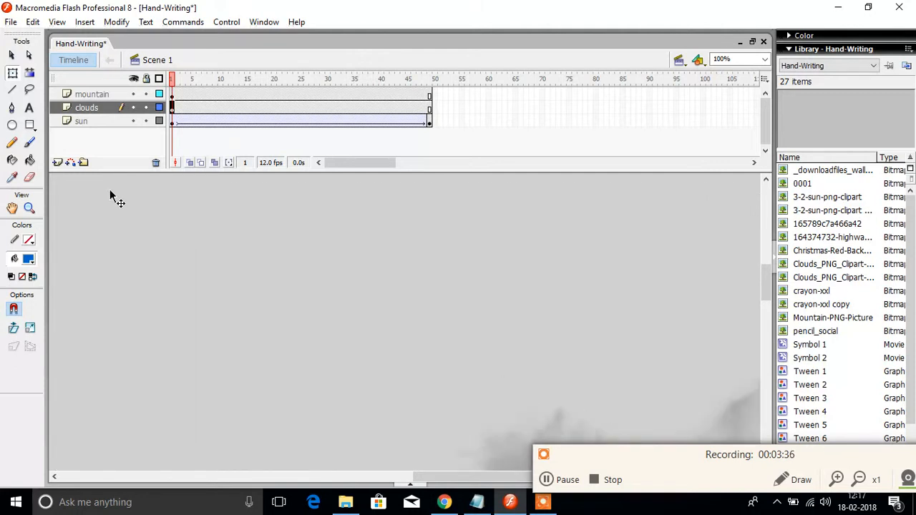
pyautogui.moveTo(132, 232); pyautogui.dragTo(463, 378)
pyautogui.moveTo(538, 391); pyautogui.dragTo(351, 348)
pyautogui.moveTo(491, 389); pyautogui.dragTo(150, 231)
pyautogui.moveTo(115, 189); pyautogui.dragTo(107, 224)
pyautogui.moveTo(72, 190); pyautogui.dragTo(532, 395)
pyautogui.moveTo(602, 421); pyautogui.dragTo(265, 272)
# Move the reduced clouds bitmap across the work area and up onto the stage behind the mountain.
pyautogui.moveTo(765, 282); pyautogui.dragTo(762, 341)
pyautogui.moveTo(498, 476); pyautogui.dragTo(370, 474)
pyautogui.moveTo(767, 335); pyautogui.dragTo(770, 294)
pyautogui.moveTo(751, 338); pyautogui.dragTo(183, 267)
pyautogui.moveTo(415, 479); pyautogui.dragTo(330, 473)
pyautogui.moveTo(628, 289); pyautogui.dragTo(297, 298)
pyautogui.moveTo(364, 476); pyautogui.dragTo(316, 471)
pyautogui.moveTo(501, 342); pyautogui.dragTo(298, 337)
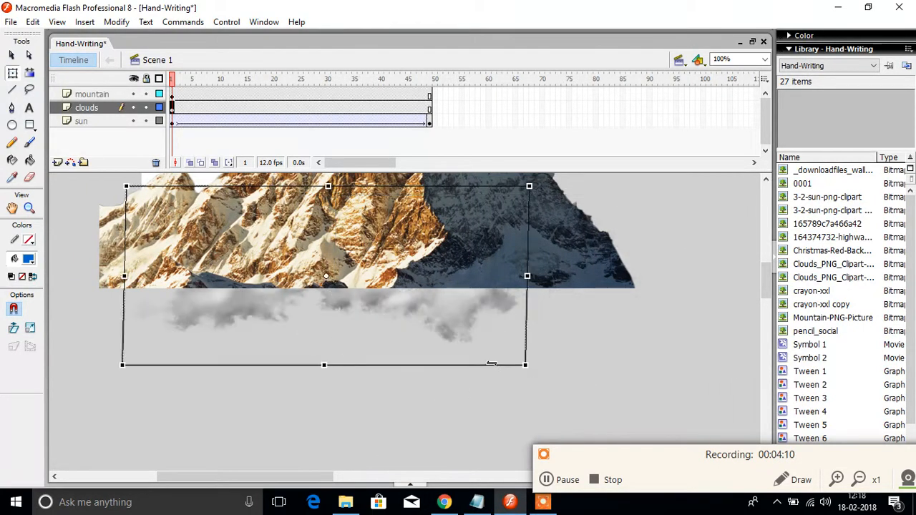
pyautogui.scroll(3, 492, 363)
pyautogui.moveTo(430, 440); pyautogui.dragTo(479, 260)
pyautogui.scroll(3, 435, 309)
pyautogui.scroll(-1, 435, 308)
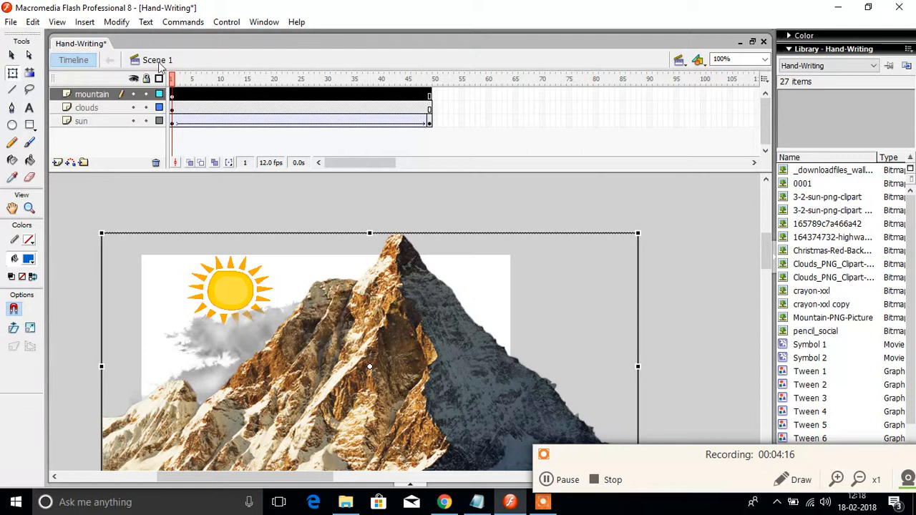
# Reorder the clouds layer above the mountain layer, and shrink the clouds bitmap and place it over the sun.
pyautogui.moveTo(86, 109); pyautogui.dragTo(105, 95)
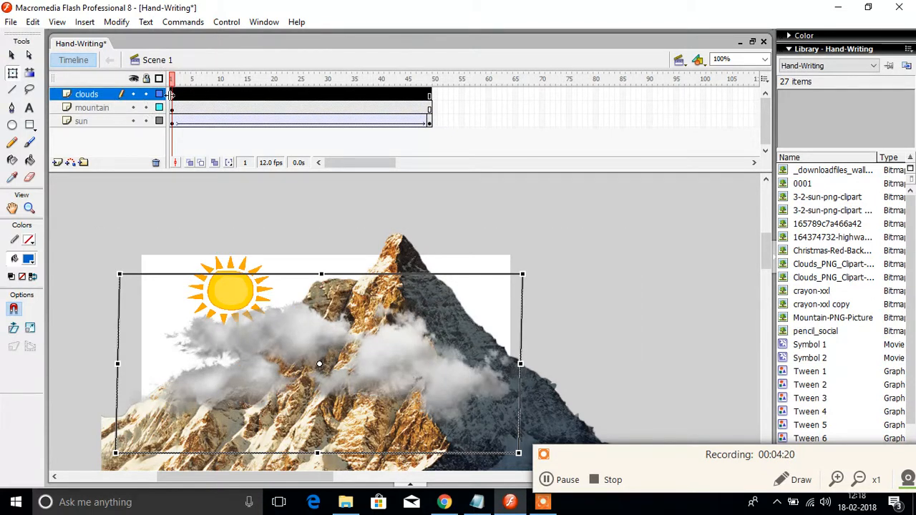
pyautogui.click(172, 95)
pyautogui.moveTo(161, 315); pyautogui.dragTo(154, 247)
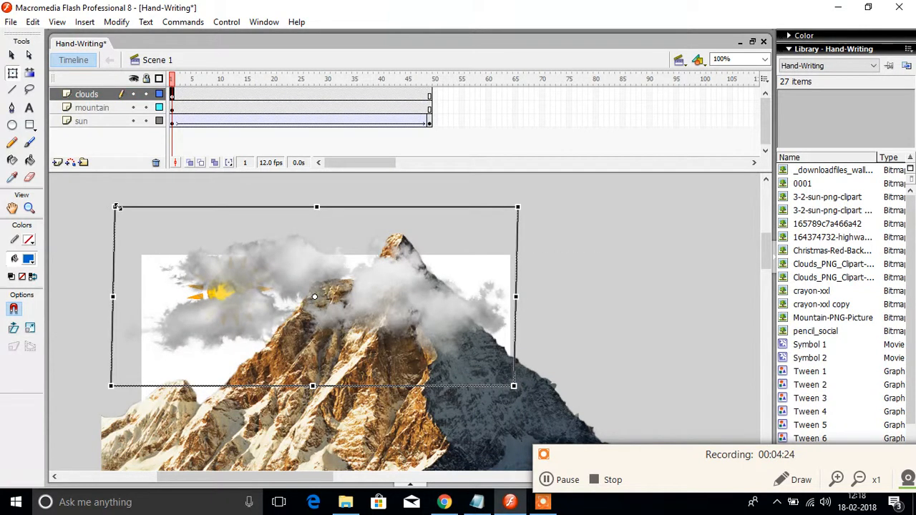
pyautogui.moveTo(115, 207); pyautogui.dragTo(370, 321)
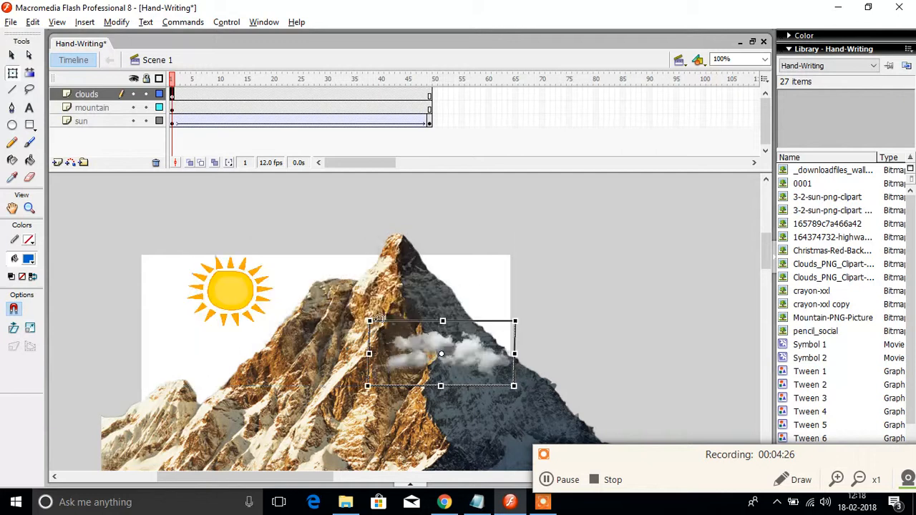
pyautogui.moveTo(498, 343); pyautogui.dragTo(250, 275)
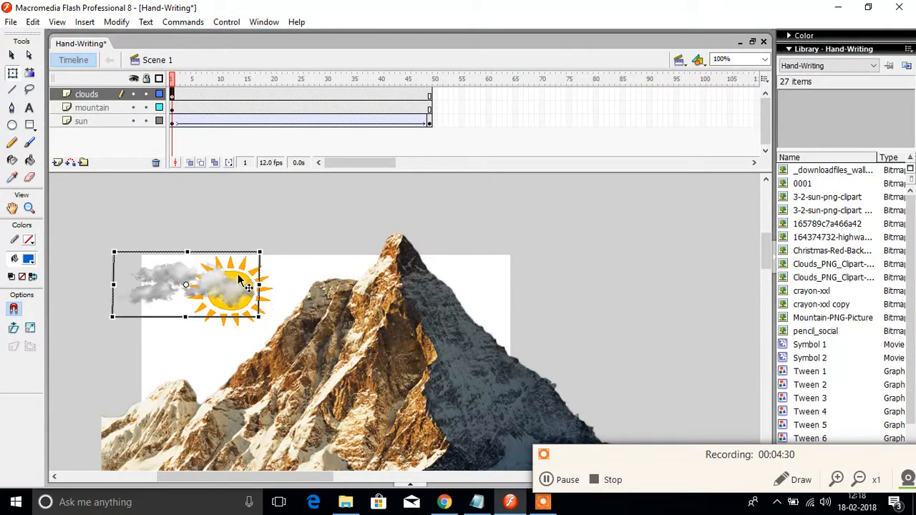
# Copy the small clouds bitmap and paste duplicates on the clouds layer, arranging them across the sky and mountain peak.
pyautogui.rightClick(244, 276)
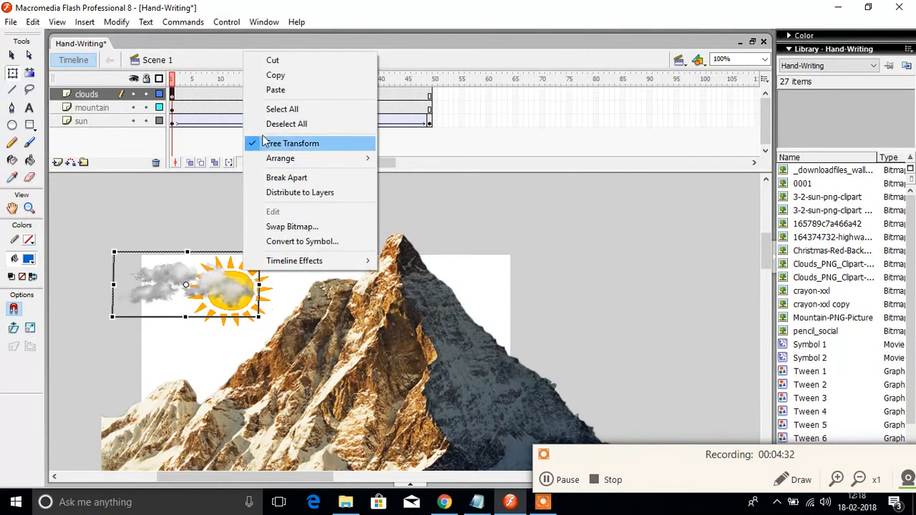
pyautogui.click(267, 75)
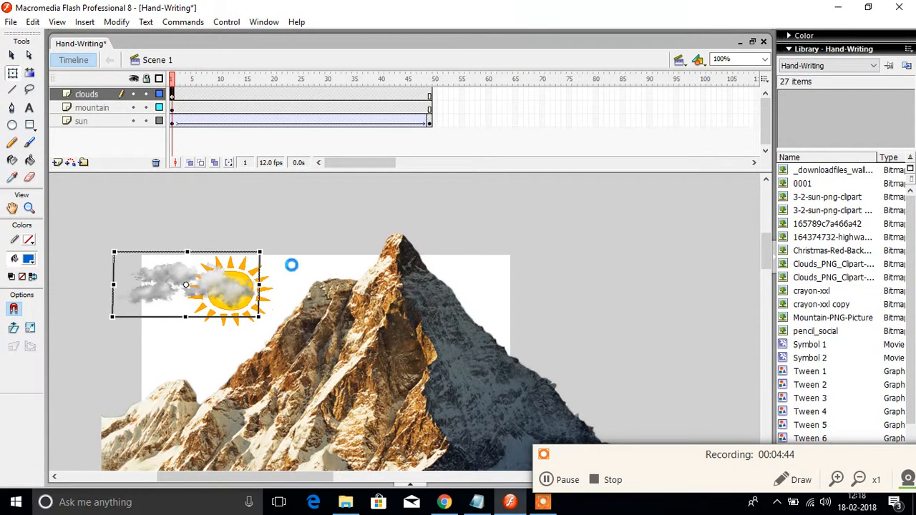
pyautogui.hotkey('ctrl', 'v')
pyautogui.moveTo(362, 308); pyautogui.dragTo(274, 278)
pyautogui.hotkey('ctrl', 'z')
pyautogui.moveTo(408, 304); pyautogui.dragTo(295, 266)
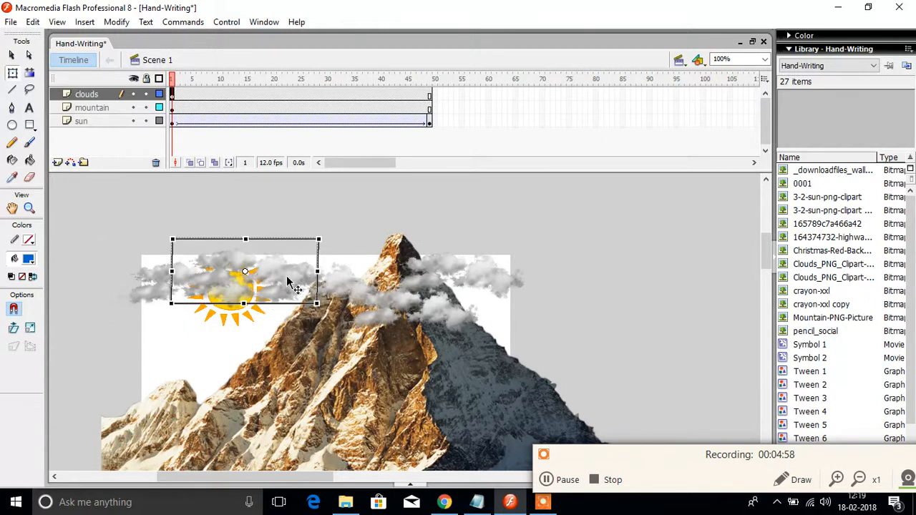